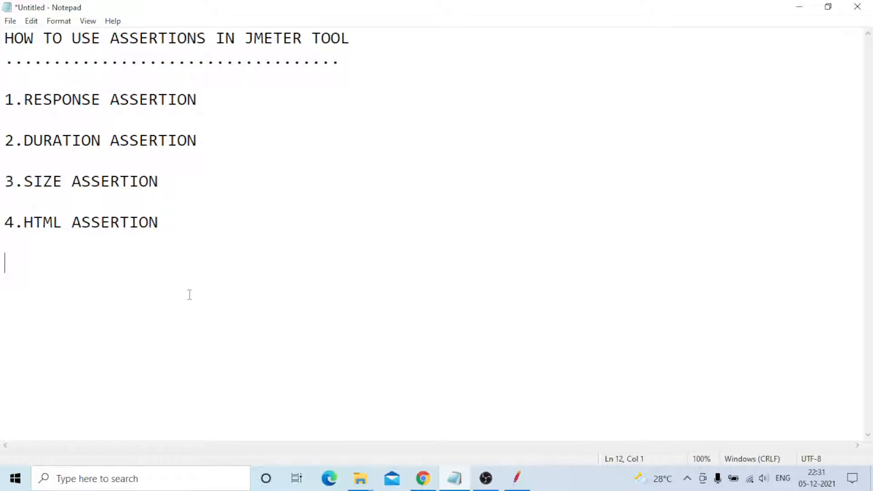
# - Switch to JMeter and review the settings of the Test Plan, Thread Group and HTTP Request in Test1.jmx
pyautogui.click(517, 478)
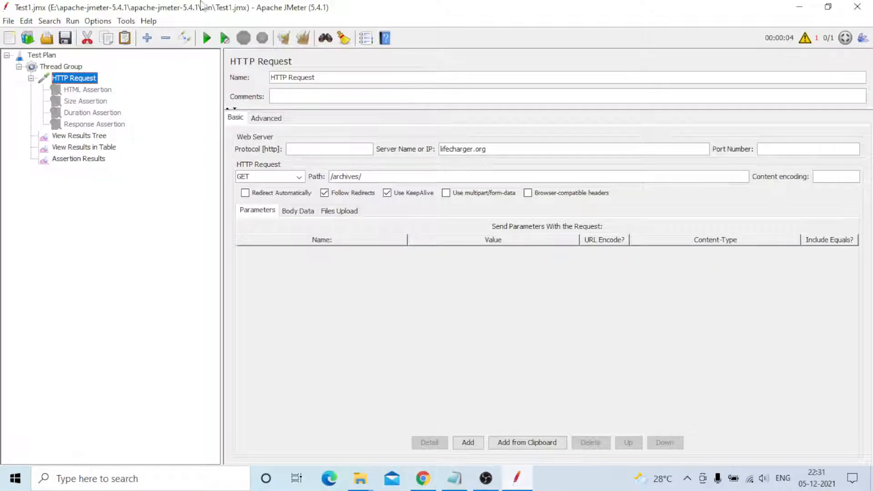
pyautogui.press('XF86MonBrightnessUp')
pyautogui.press('XF86MonBrightnessUp')
pyautogui.press('XF86MonBrightnessUp')
pyautogui.press('XF86MonBrightnessUp')
pyautogui.press('XF86MonBrightnessUp')
pyautogui.press('XF86MonBrightnessUp')
pyautogui.press('XF86MonBrightnessUp')
pyautogui.click(44, 55)
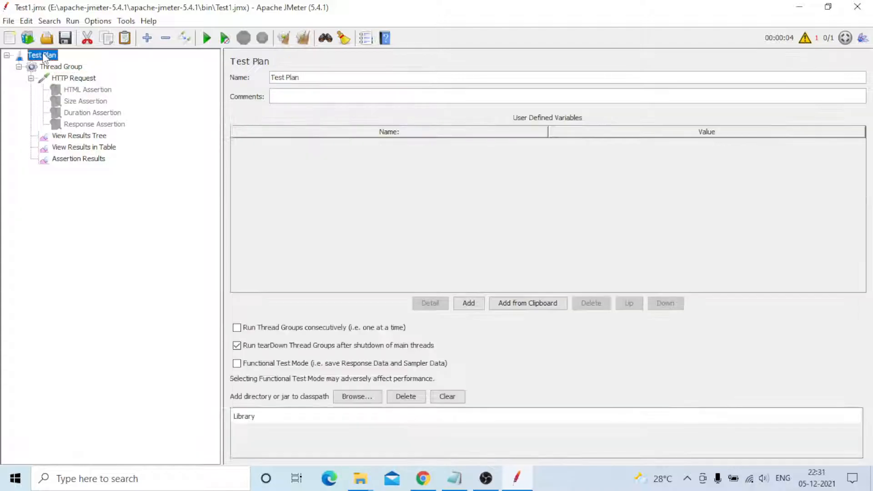
pyautogui.click(61, 68)
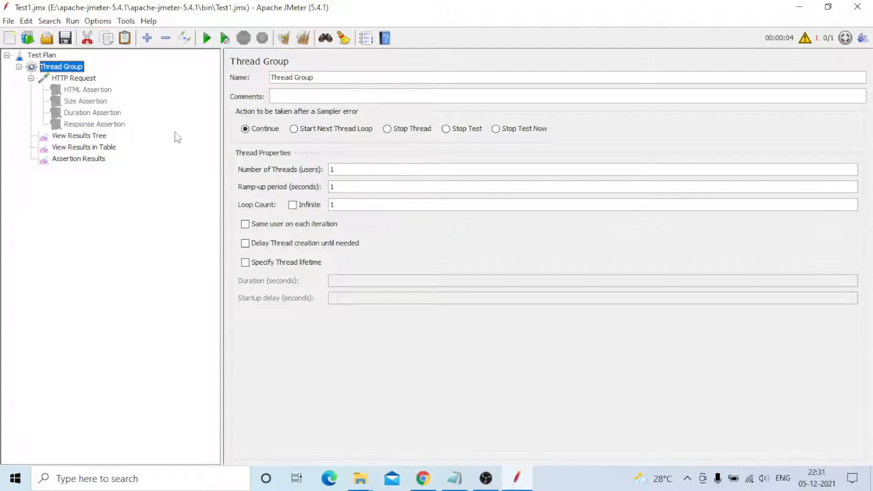
pyautogui.click(74, 80)
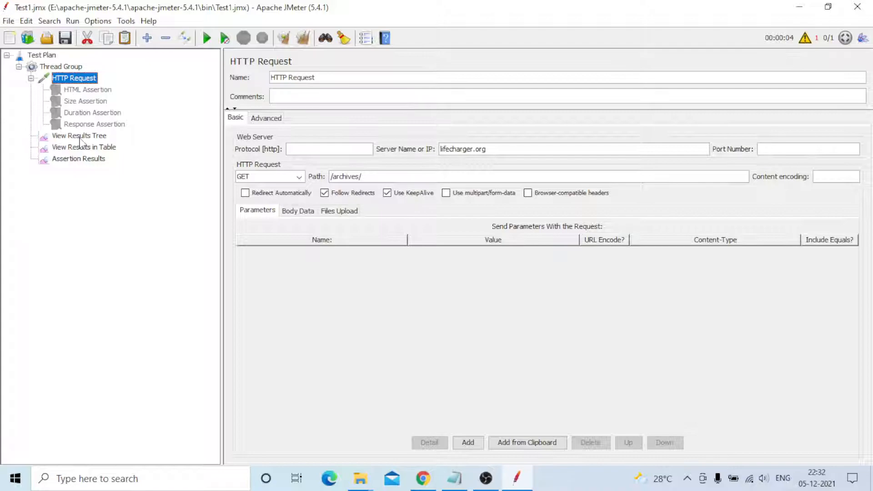
# - Clear all previous test results and enable the Response Assertion under the HTTP Request
pyautogui.click(73, 162)
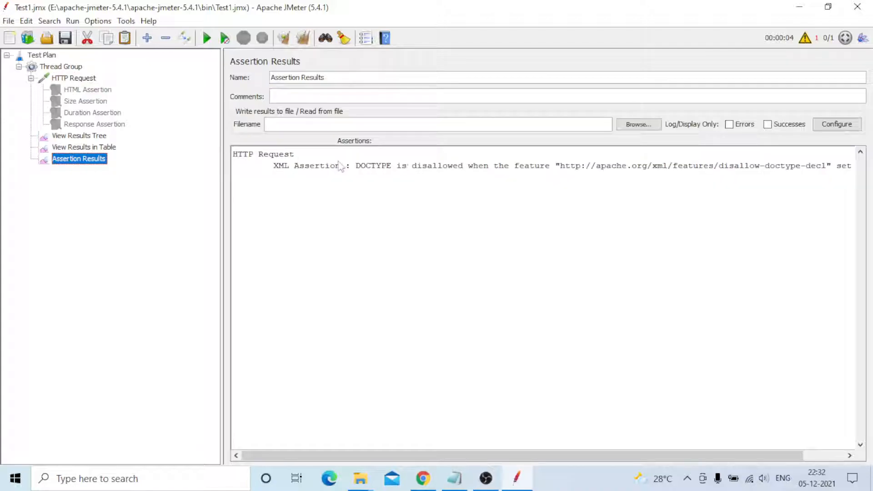
pyautogui.click(298, 40)
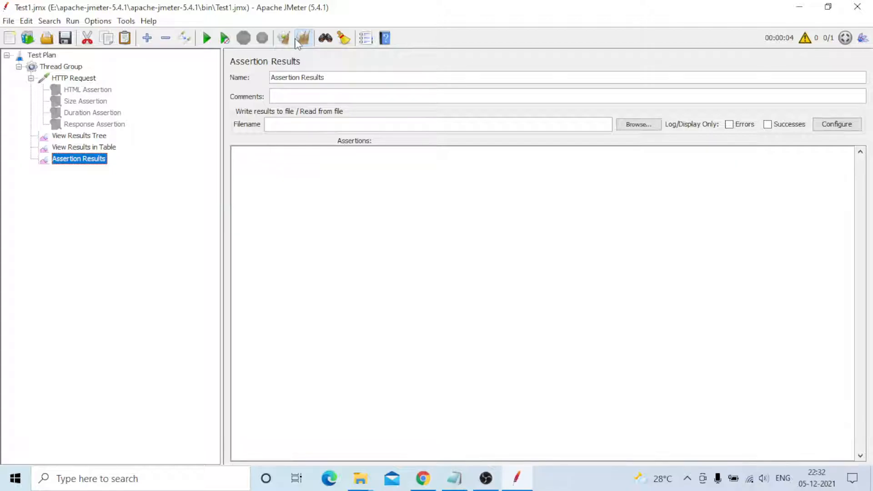
pyautogui.click(94, 125)
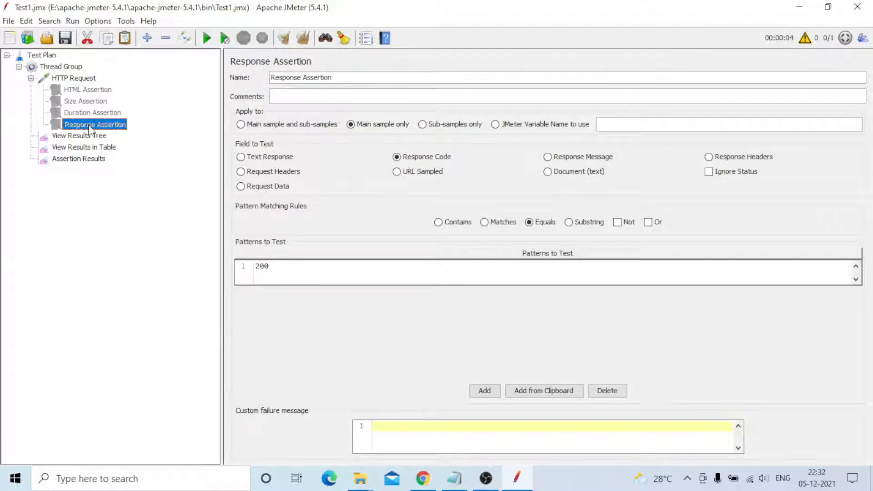
pyautogui.rightClick(91, 130)
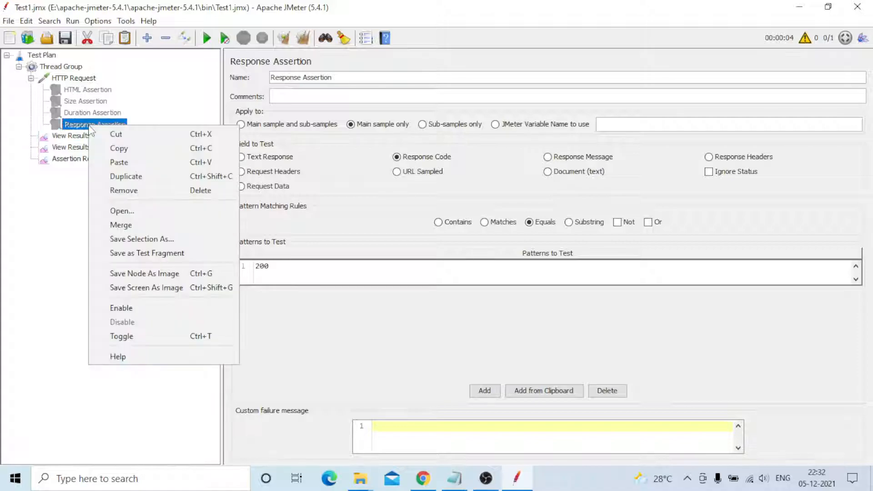
pyautogui.click(131, 309)
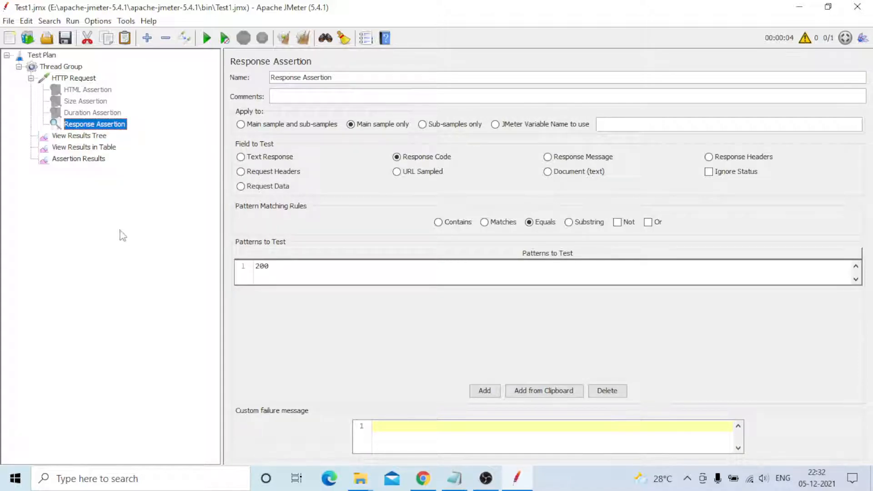
# - Run the test with the Response Assertion enabled and open the HTTP Request's sampler result in View Results Tree
pyautogui.click(84, 79)
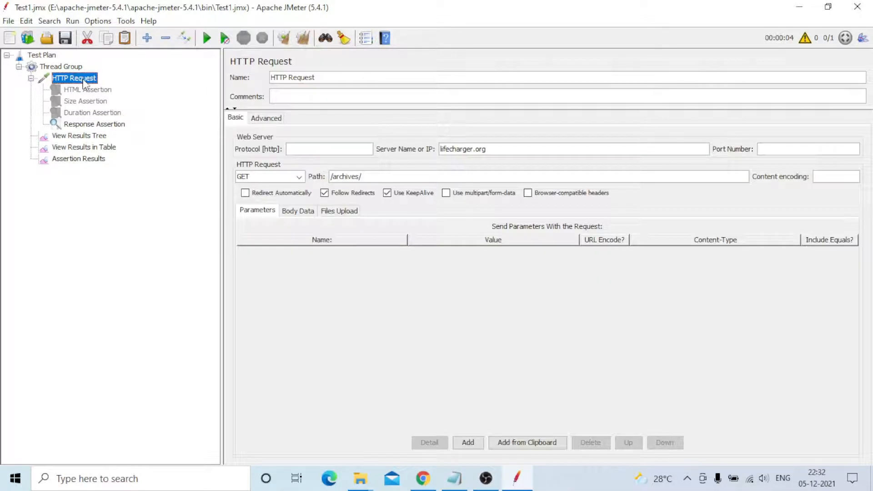
pyautogui.click(85, 124)
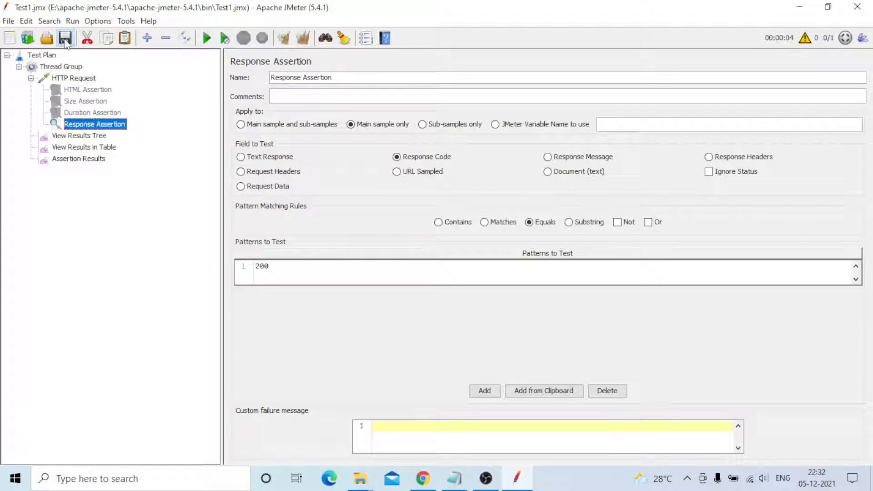
pyautogui.click(207, 40)
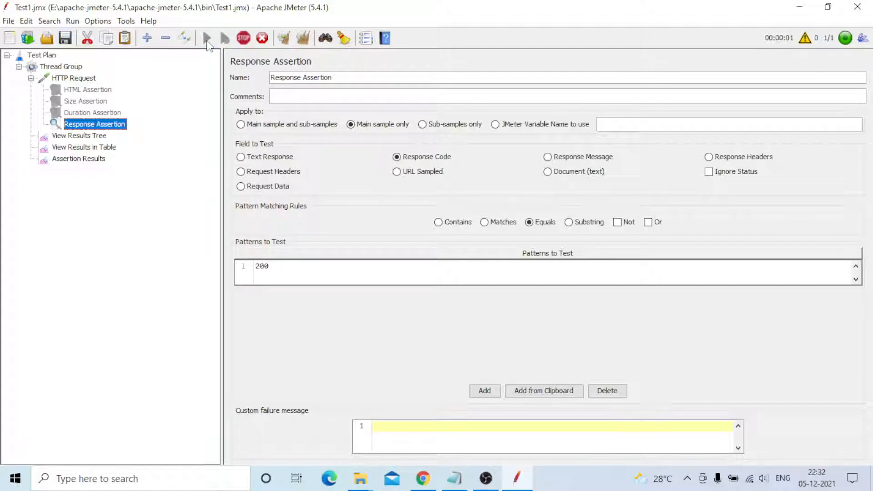
pyautogui.click(87, 137)
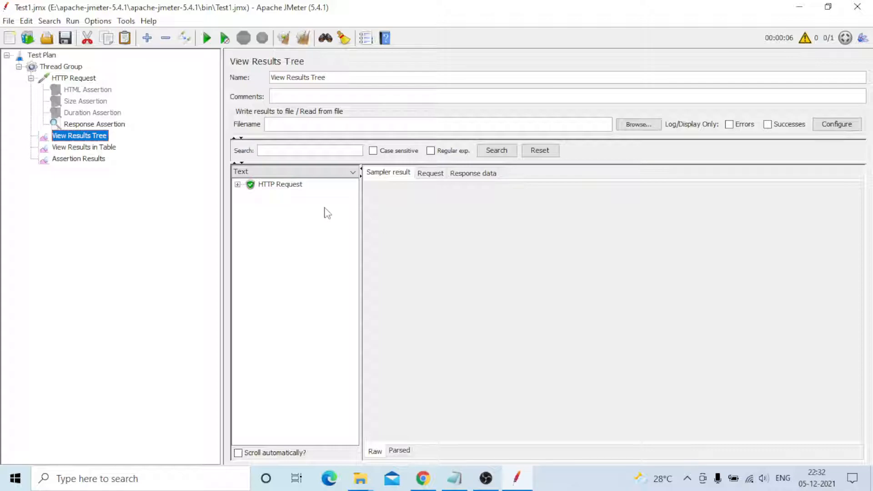
pyautogui.click(280, 185)
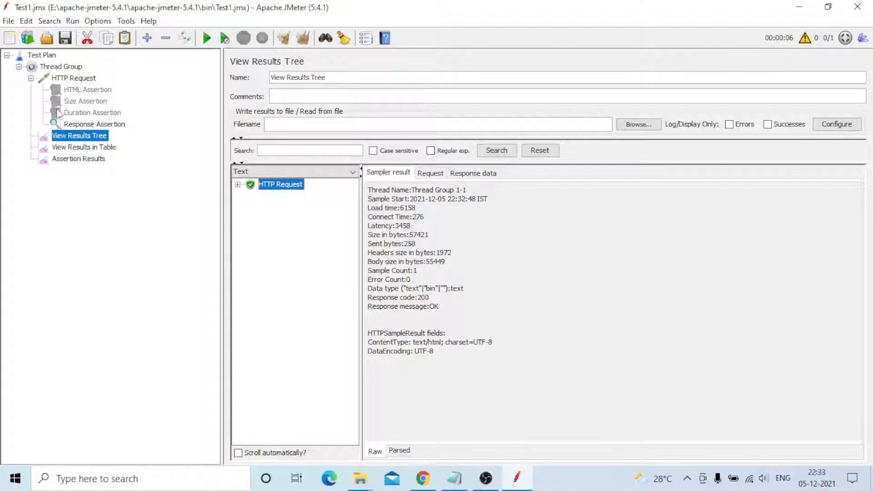
# - Examine the Response Assertion's settings, the HTTP Request's response data and the sample listed in View Results in Table
pyautogui.click(84, 125)
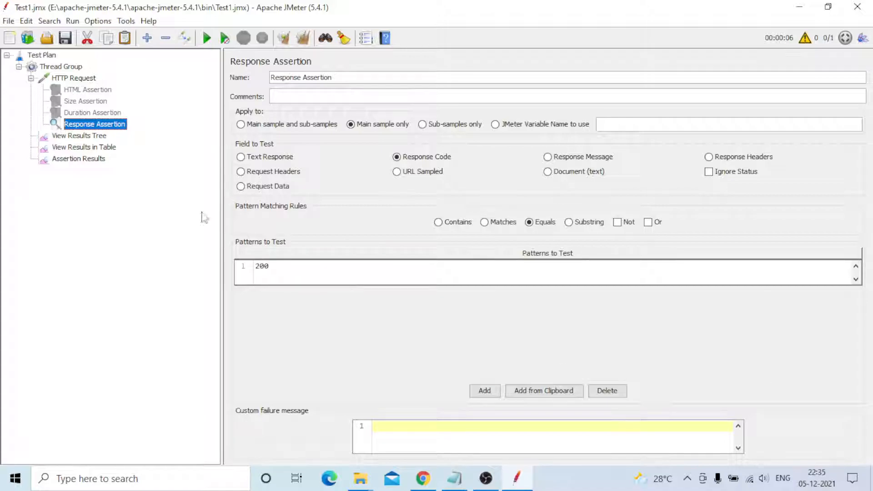
pyautogui.rightClick(102, 125)
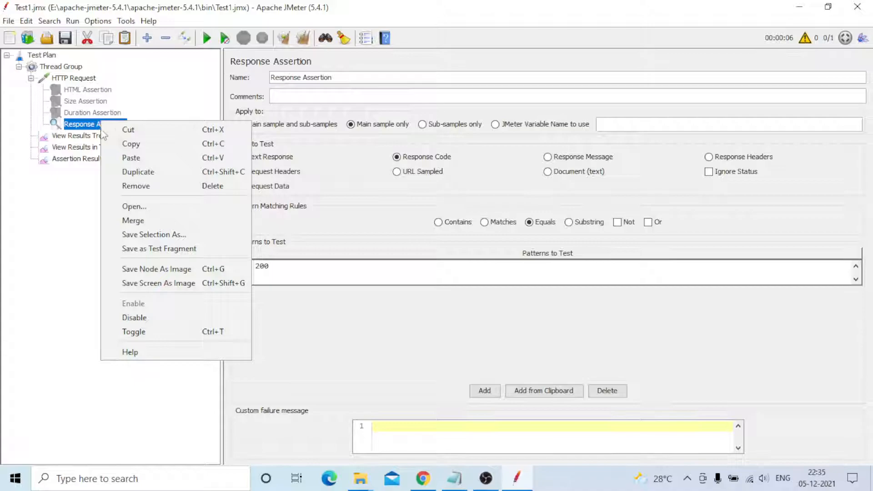
pyautogui.click(69, 199)
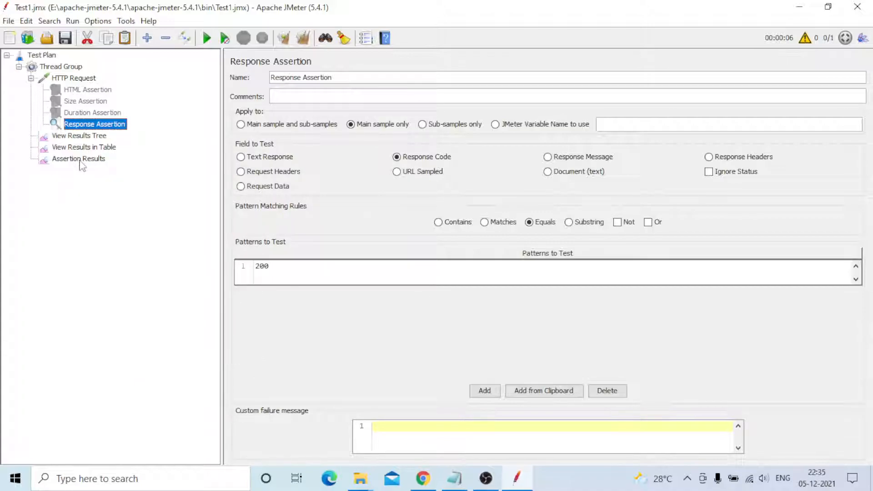
pyautogui.click(85, 137)
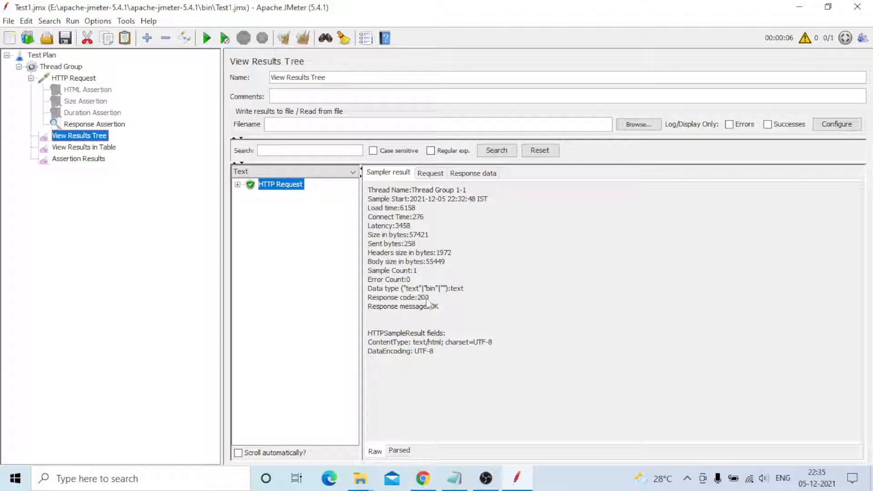
pyautogui.click(434, 174)
pyautogui.click(473, 174)
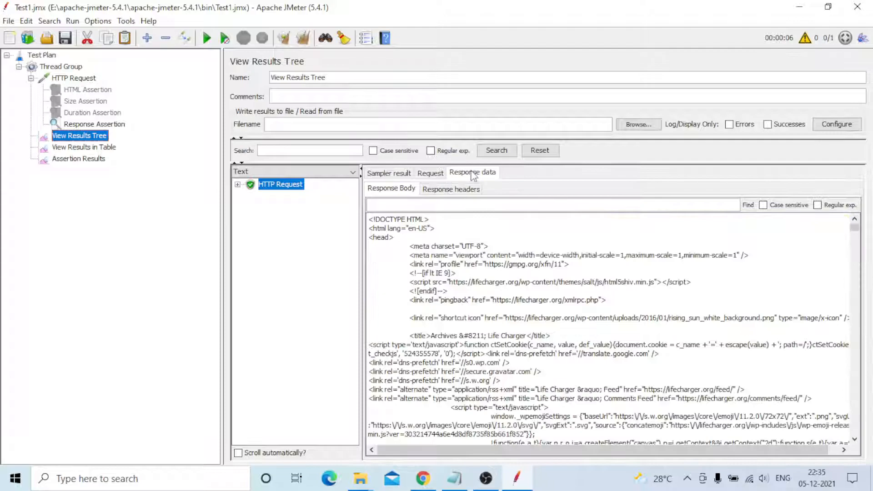
pyautogui.click(91, 147)
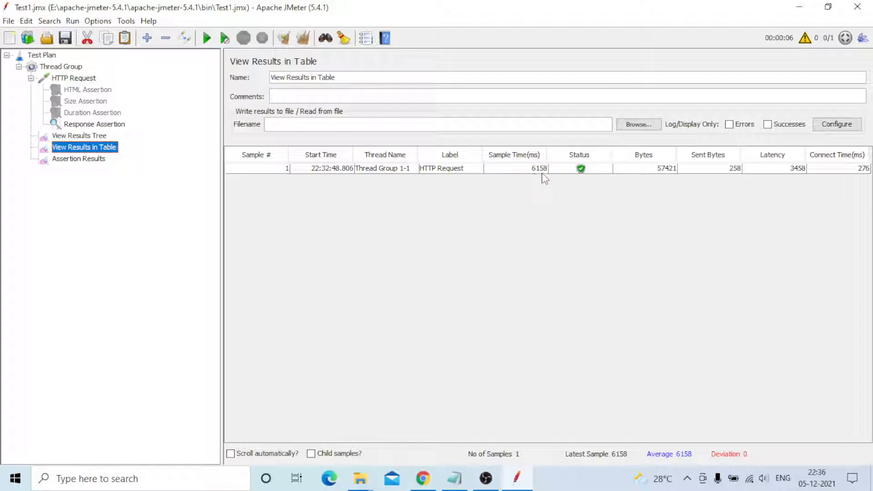
# - Disable the Response Assertion under the HTTP Request
pyautogui.click(90, 123)
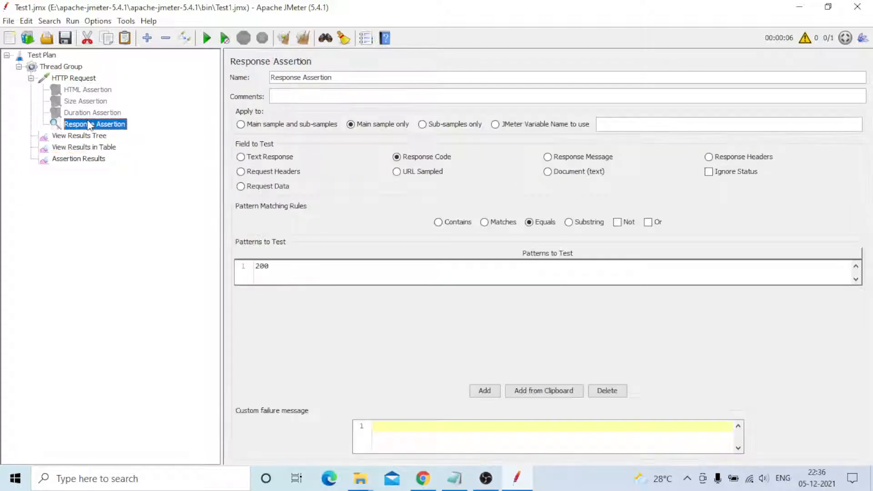
pyautogui.rightClick(90, 123)
pyautogui.click(163, 318)
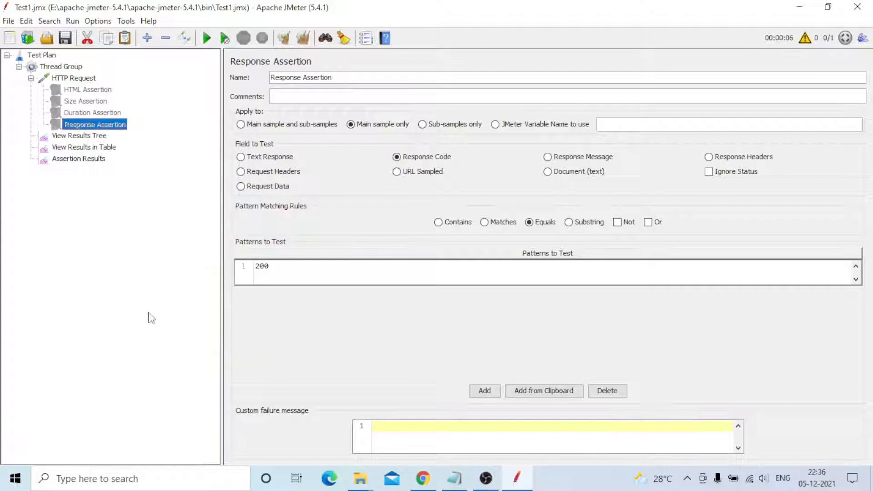
# - Enable the Duration Assertion under the HTTP Request
pyautogui.click(93, 114)
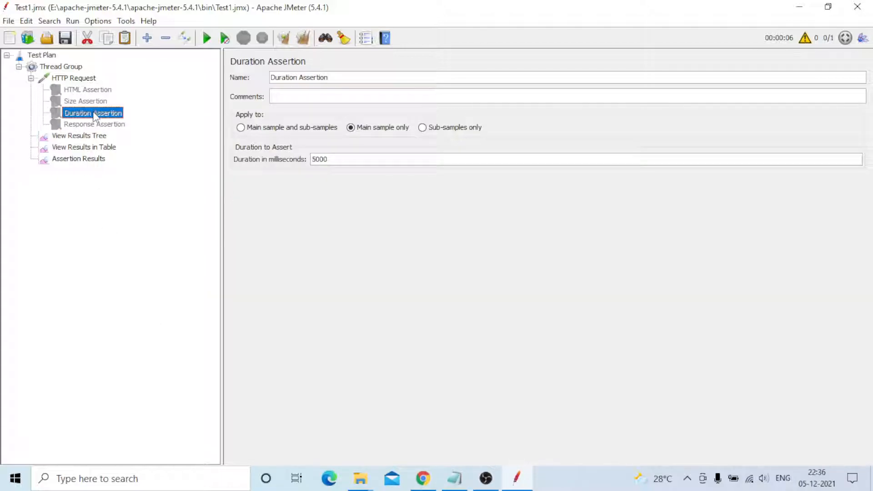
pyautogui.rightClick(95, 116)
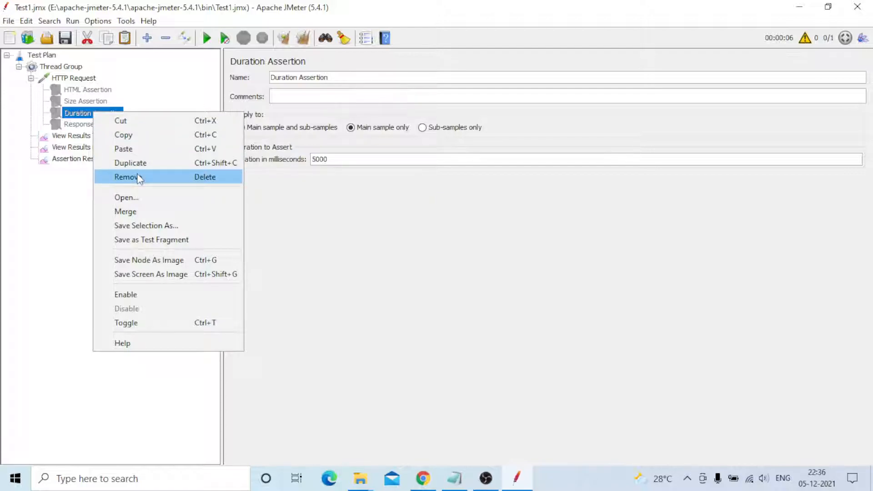
pyautogui.click(148, 295)
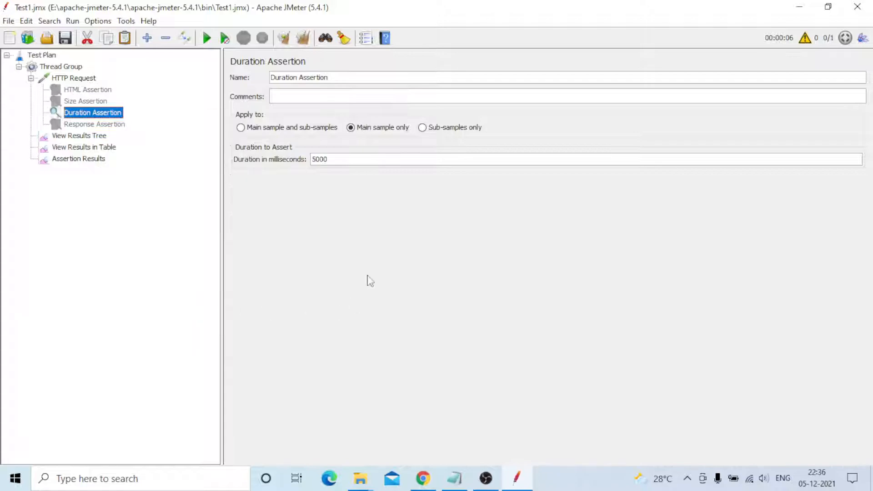
# - Check the sample time in the results table and set the Duration Assertion's duration to 6158 milliseconds
pyautogui.click(80, 160)
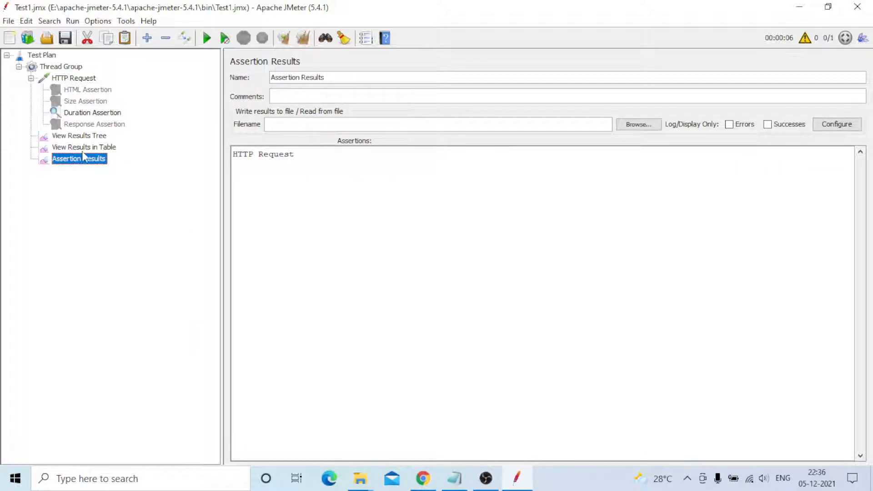
pyautogui.click(83, 150)
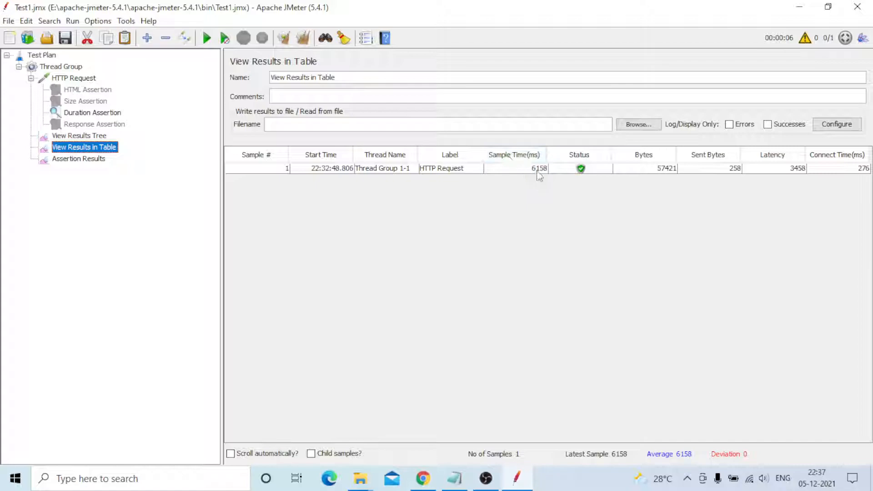
pyautogui.click(88, 113)
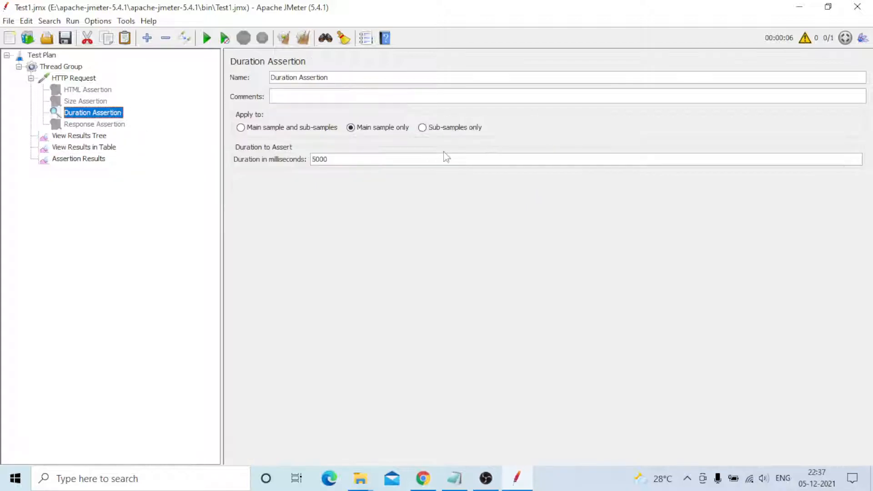
pyautogui.click(336, 158)
# - Rerun the test with the earlier results cleared and expand the HTTP Request sample in View Results Tree
pyautogui.click(87, 138)
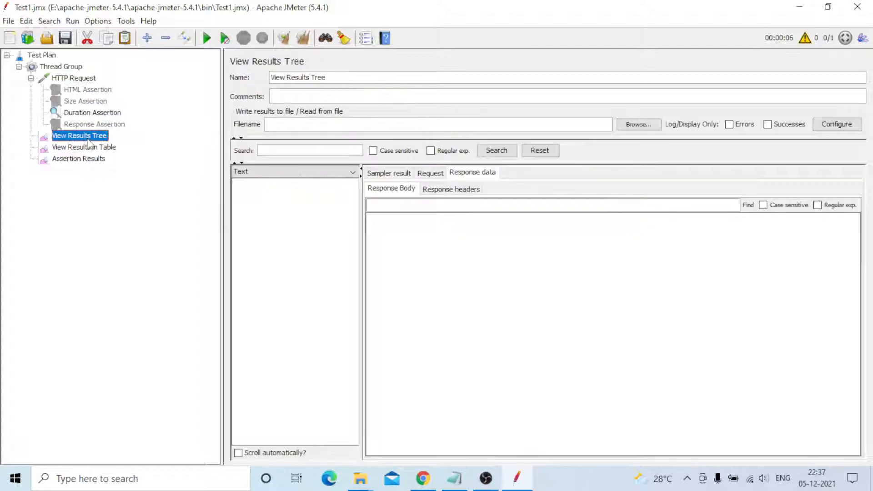
pyautogui.click(206, 38)
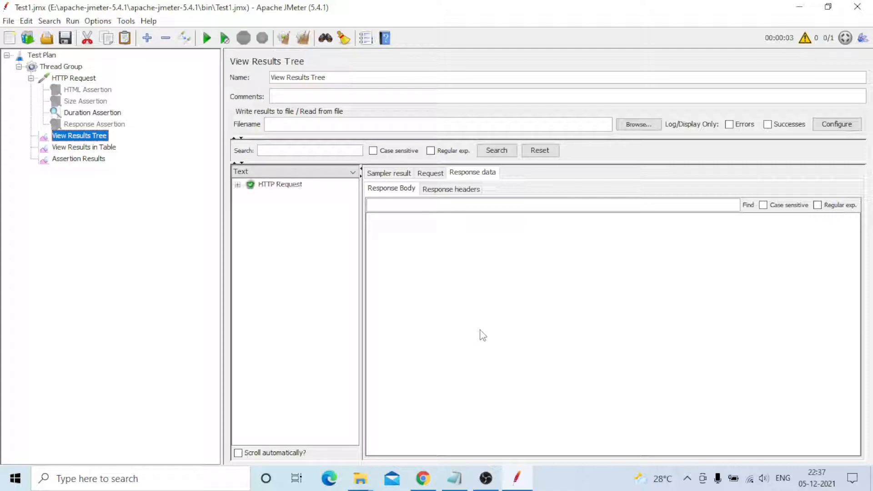
pyautogui.click(282, 185)
pyautogui.click(237, 185)
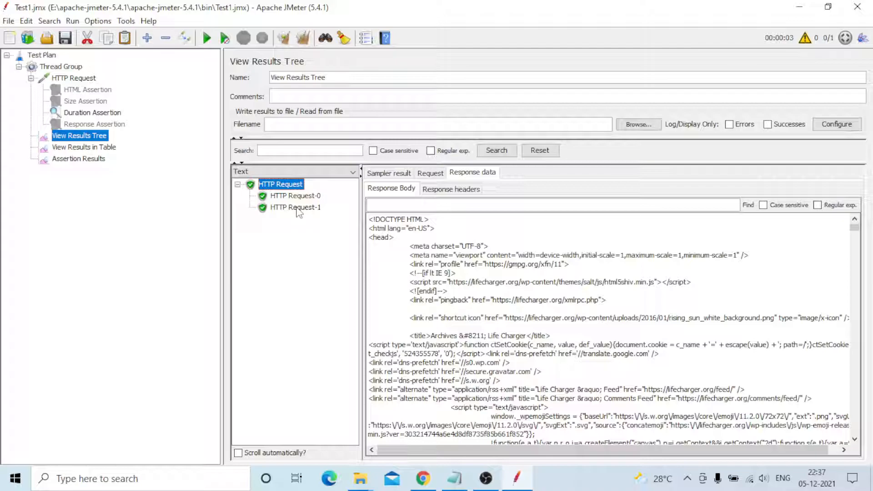
# - Compare the Duration Assertion's limit with the new run's sample time in View Results in Table
pyautogui.click(104, 115)
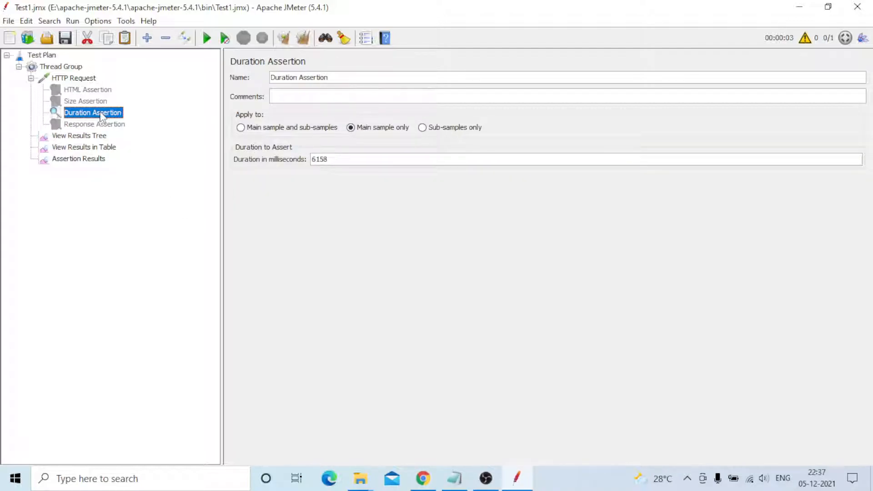
pyautogui.click(77, 148)
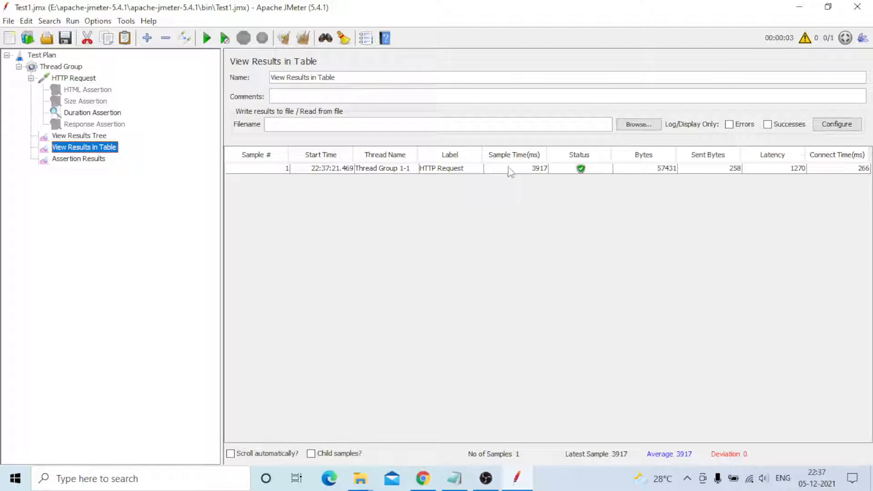
pyautogui.click(90, 115)
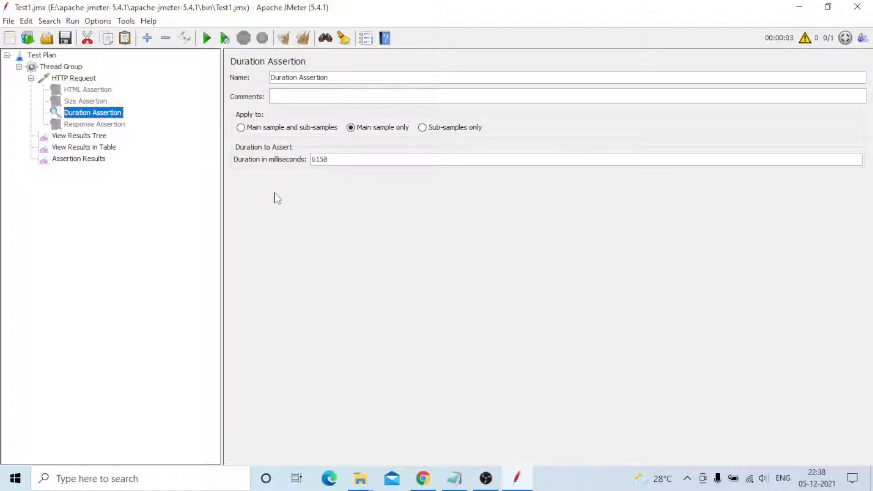
pyautogui.click(87, 148)
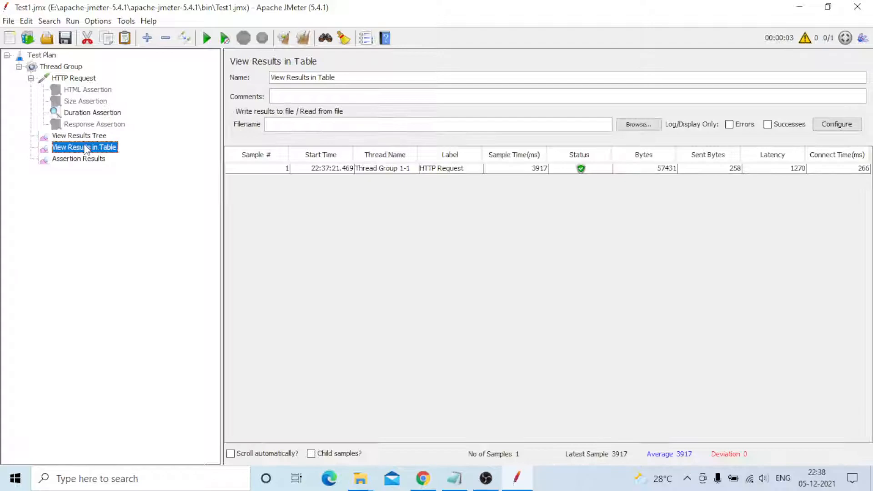
# - Review the Duration Assertion's duration setting and disable that assertion
pyautogui.click(92, 114)
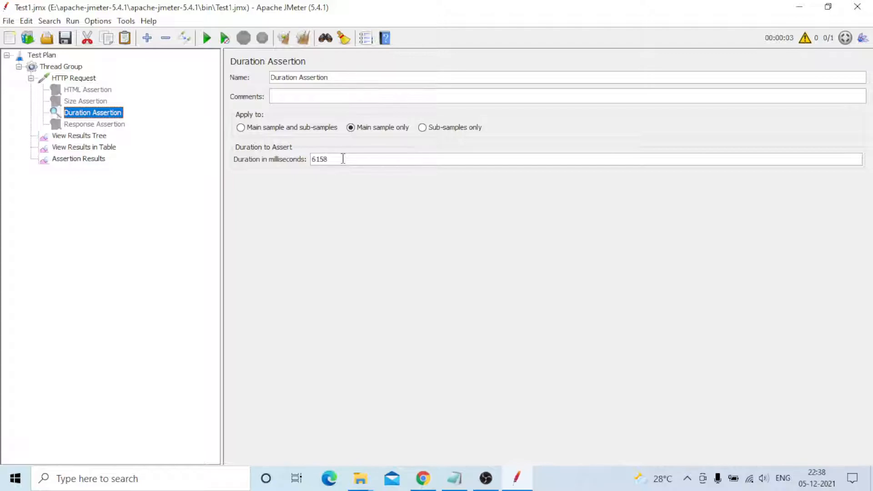
pyautogui.rightClick(108, 116)
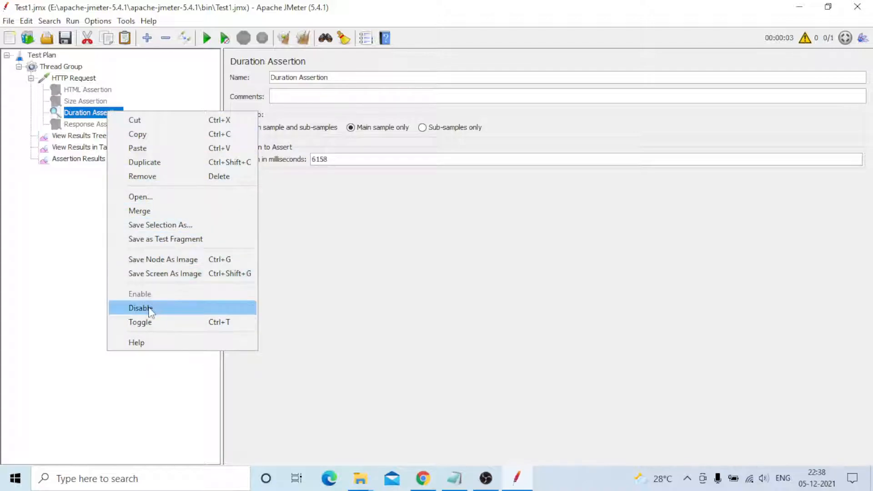
pyautogui.click(141, 308)
# - Compare the Size Assertion's size in bytes with the sample's byte count in View Results in Table
pyautogui.click(93, 101)
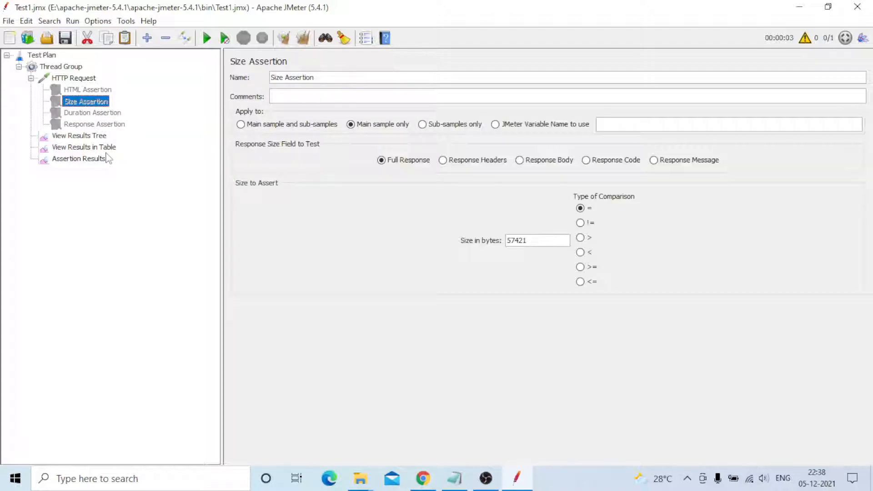
pyautogui.click(78, 149)
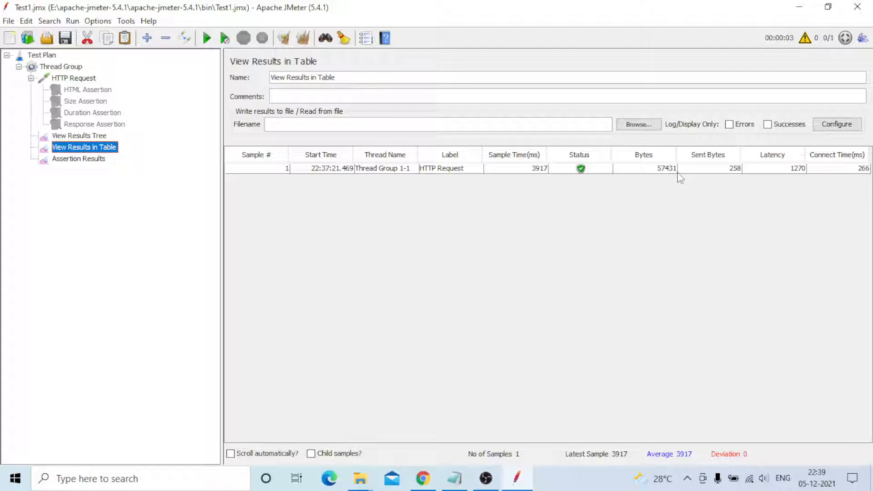
pyautogui.click(94, 104)
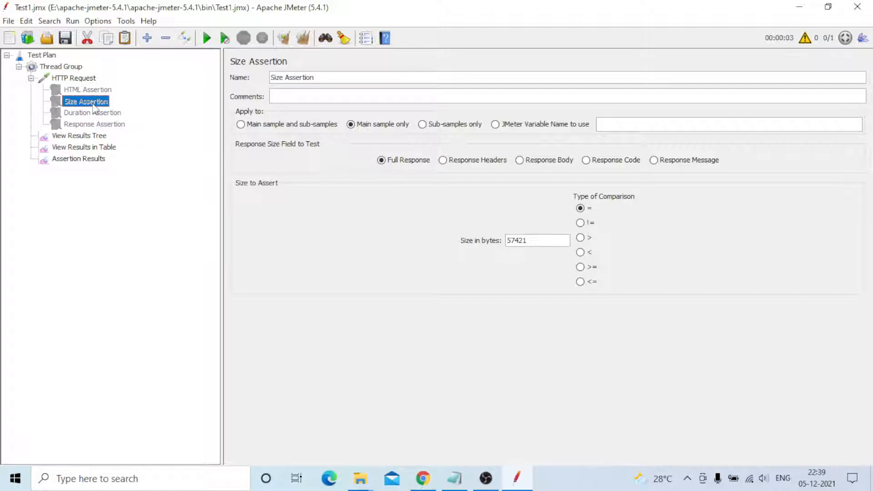
pyautogui.click(90, 138)
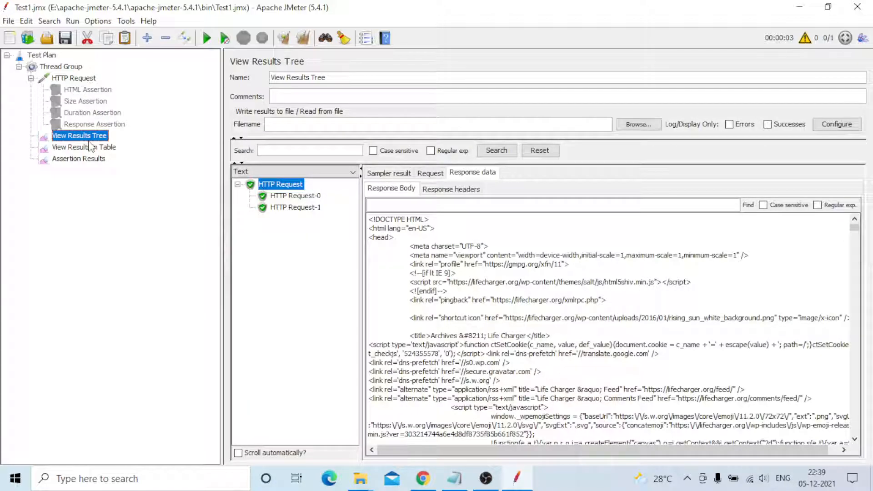
pyautogui.click(88, 149)
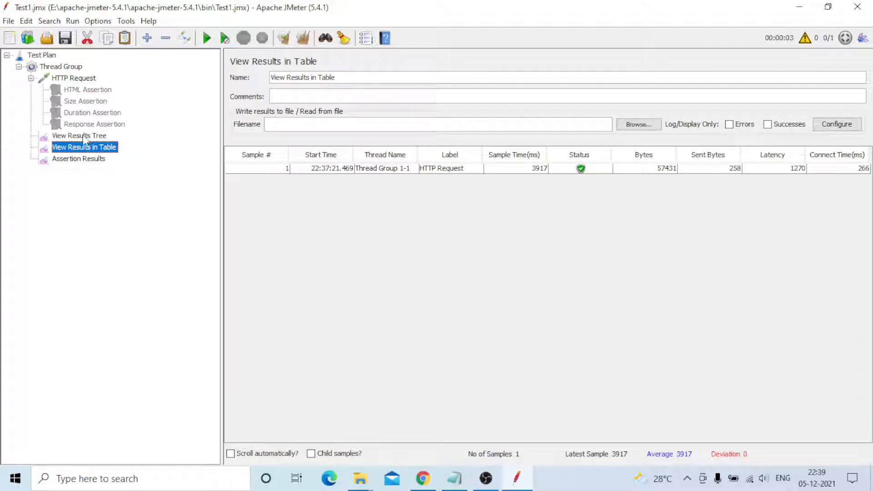
pyautogui.click(93, 102)
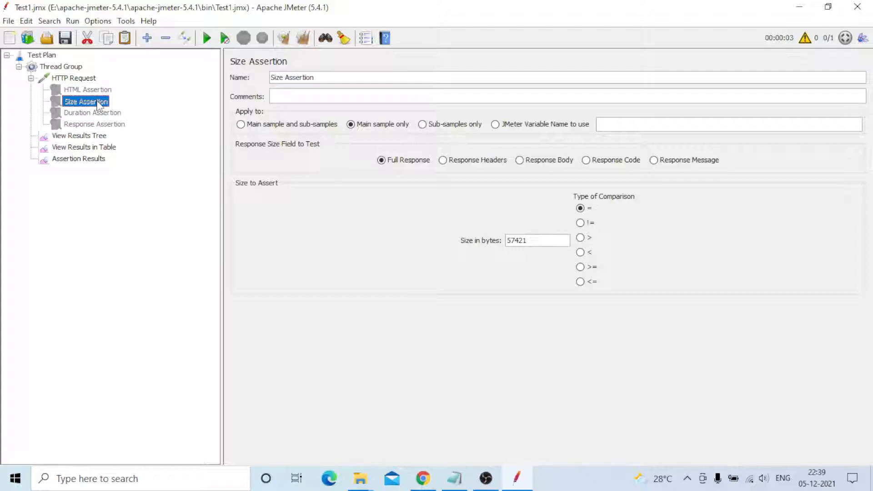
pyautogui.click(91, 148)
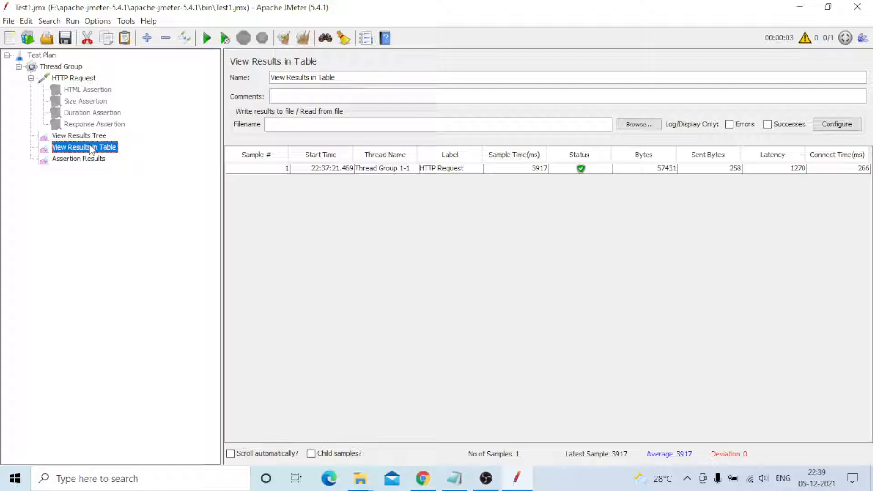
# - Set the Size Assertion's size to 57431 bytes and save the test plan
pyautogui.click(86, 101)
pyautogui.click(533, 241)
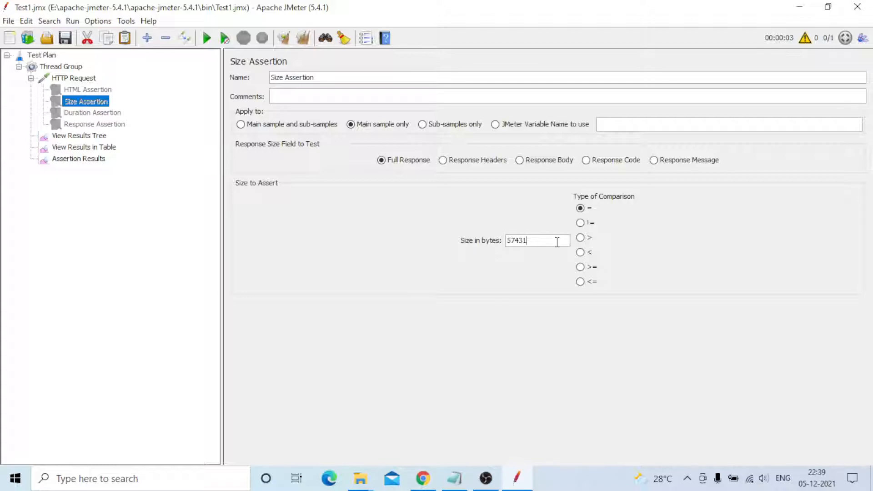
pyautogui.click(65, 38)
# - Enable the Size Assertion, then rerun the test with earlier results cleared and check the sample in View Results in Table
pyautogui.click(94, 147)
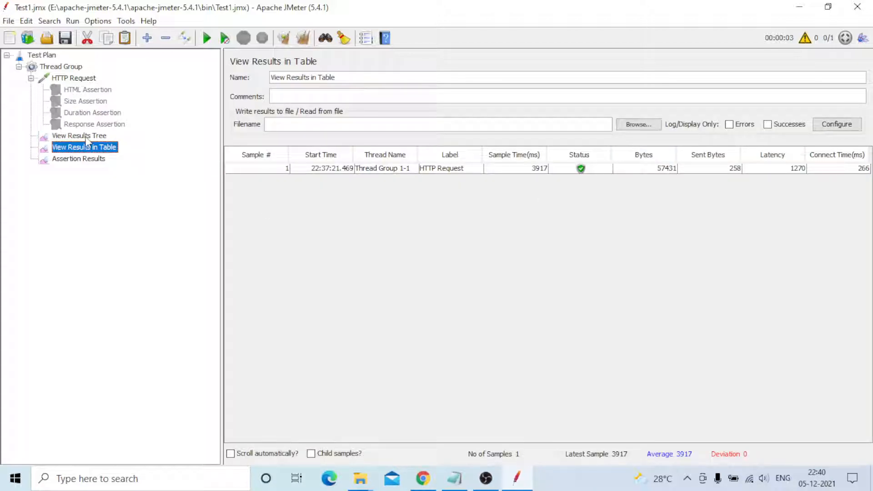
pyautogui.click(90, 103)
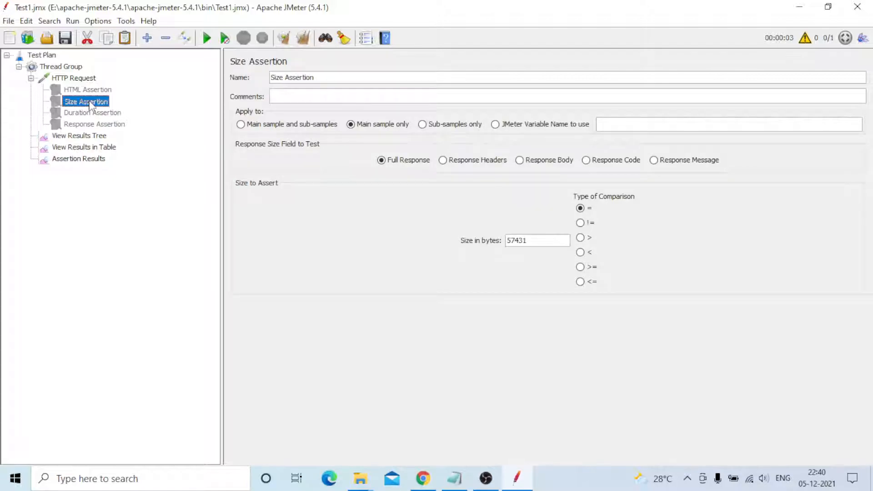
pyautogui.rightClick(91, 104)
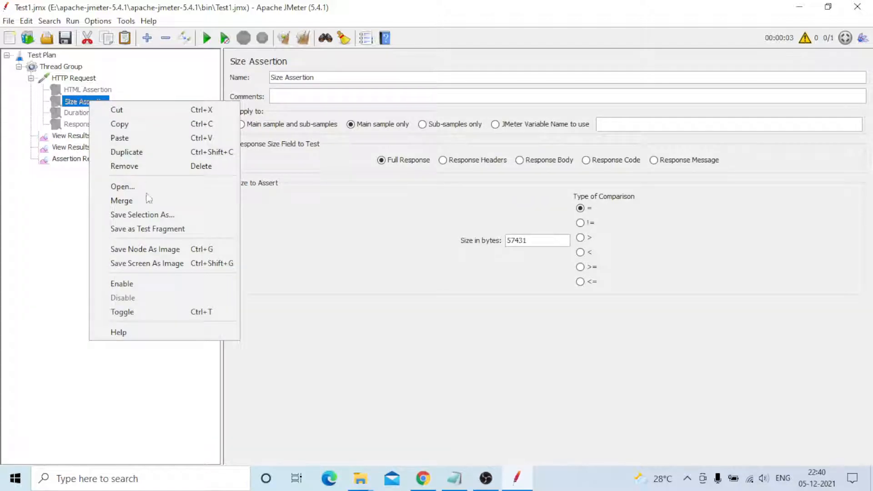
pyautogui.click(137, 285)
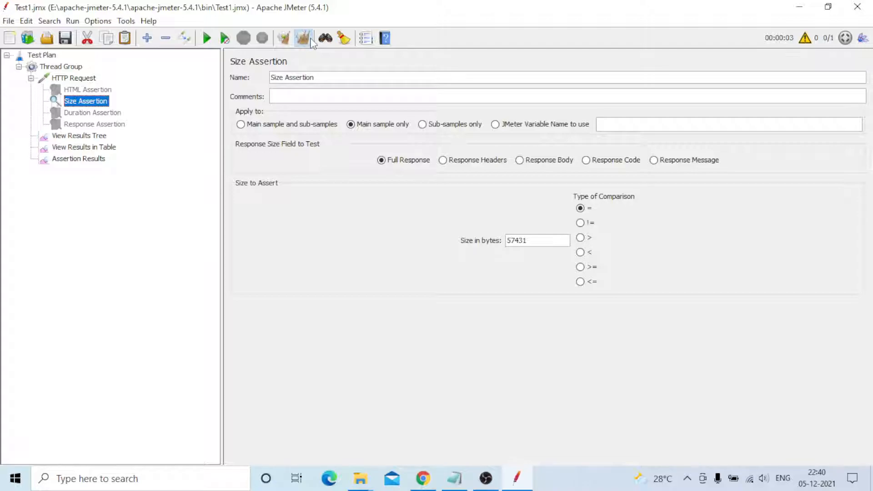
pyautogui.click(91, 147)
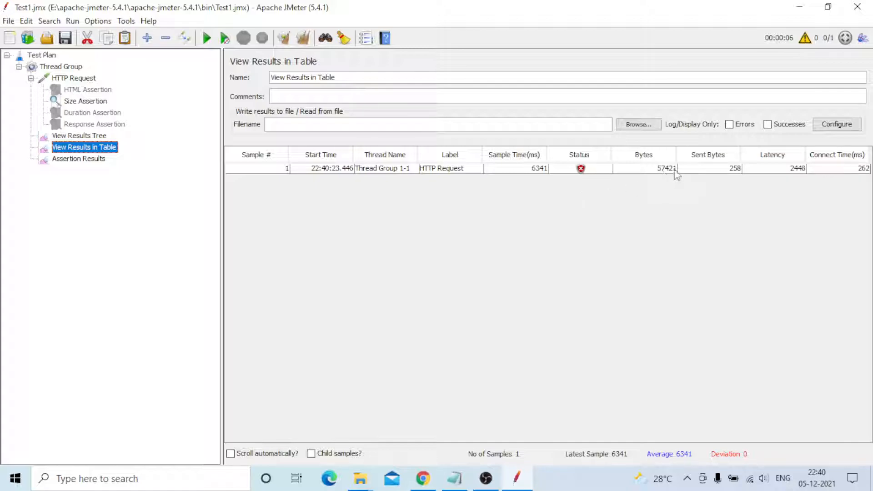
# - Set the Size Assertion's size to 57421 bytes
pyautogui.click(86, 101)
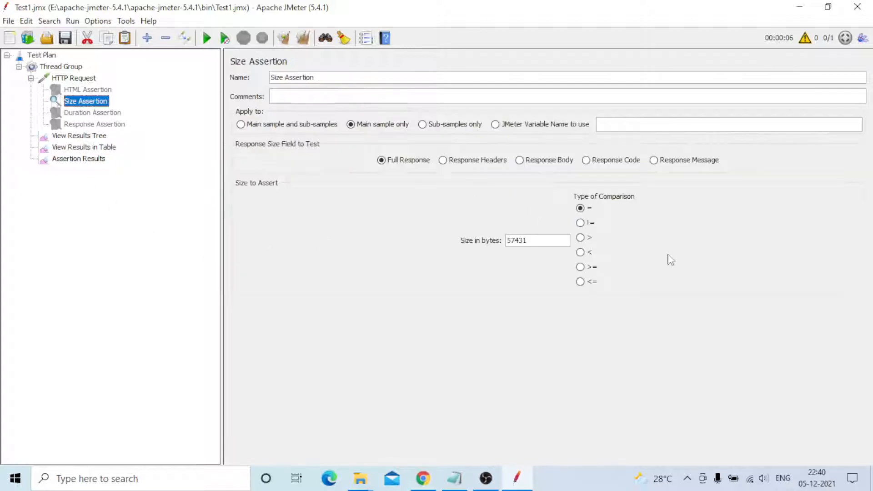
pyautogui.click(529, 241)
pyautogui.press('BackSpace')
pyautogui.press('BackSpace')
pyautogui.write('21')
# - Rerun the test and check the HTTP Request sample in View Results Tree and View Results in Table
pyautogui.click(205, 39)
pyautogui.click(90, 136)
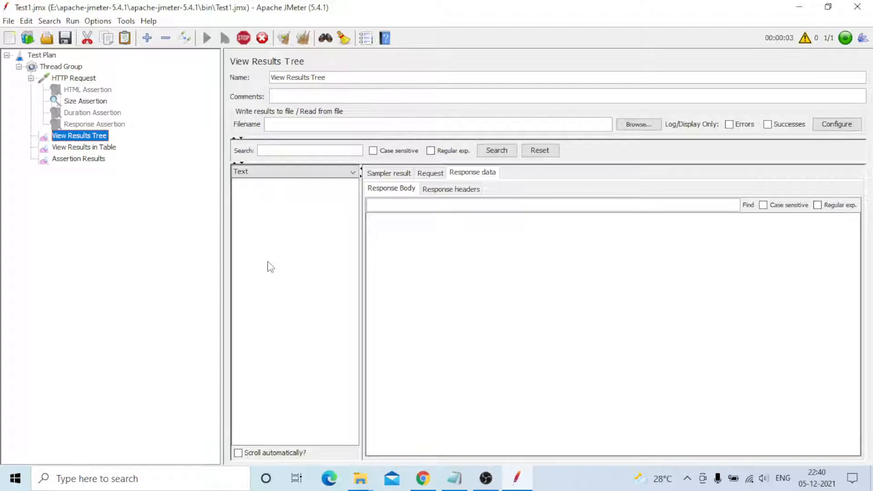
pyautogui.click(293, 185)
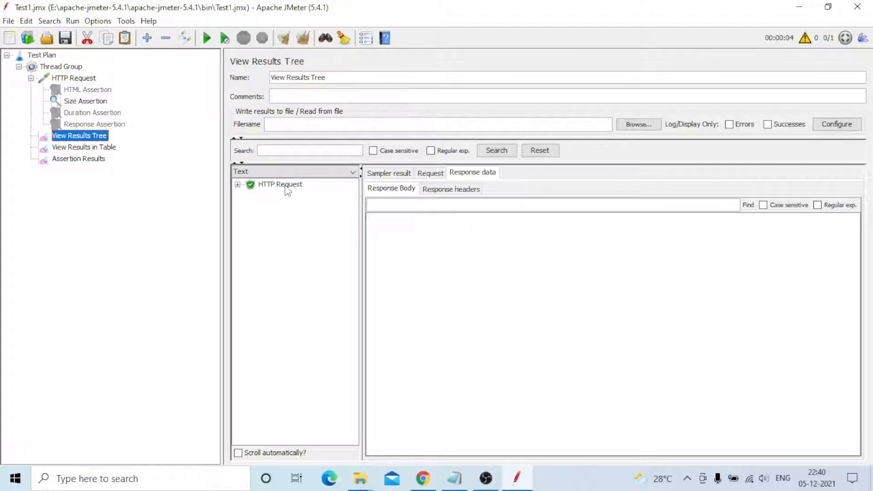
pyautogui.click(82, 147)
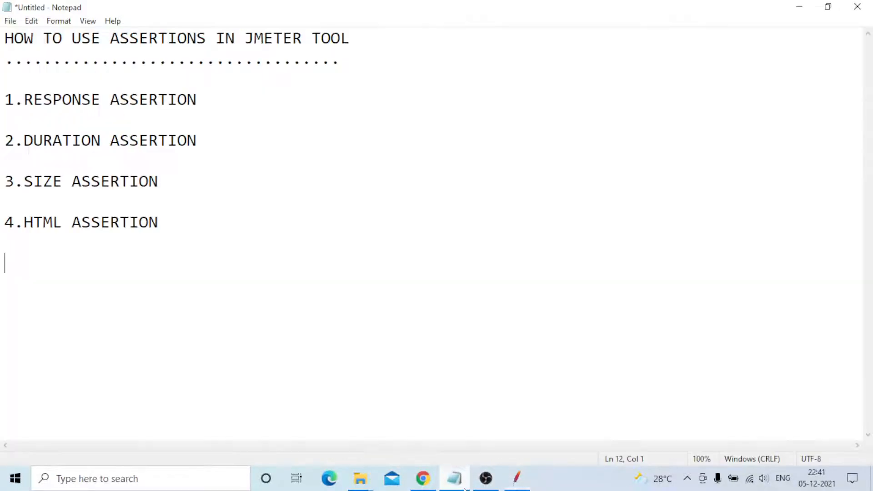
# - Switch to Notepad to check the list of assertions, and return to JMeter
pyautogui.click(457, 482)
pyautogui.click(517, 478)
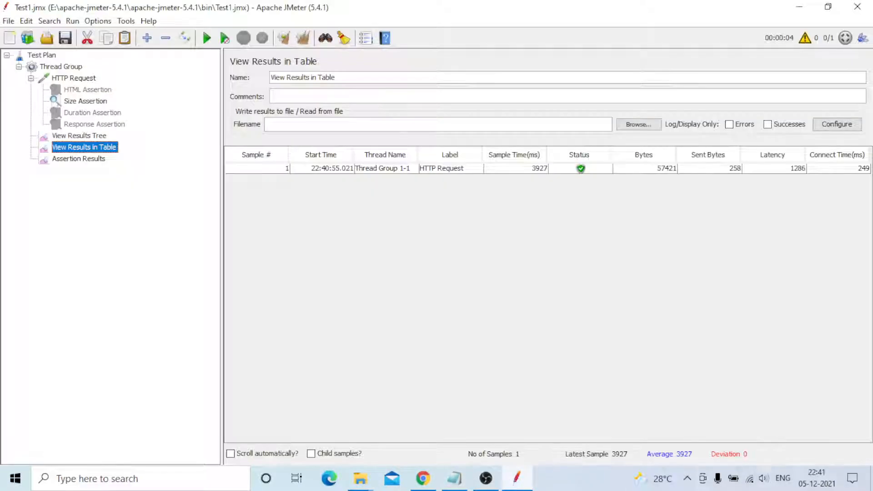
# - Disable the Size Assertion and enable the HTML Assertion under the HTTP Request
pyautogui.click(89, 103)
pyautogui.rightClick(88, 101)
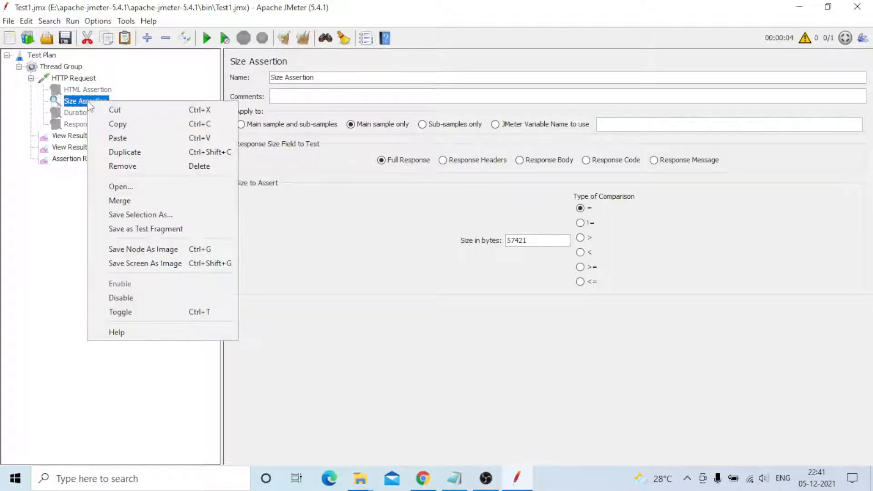
pyautogui.click(120, 298)
pyautogui.rightClick(87, 92)
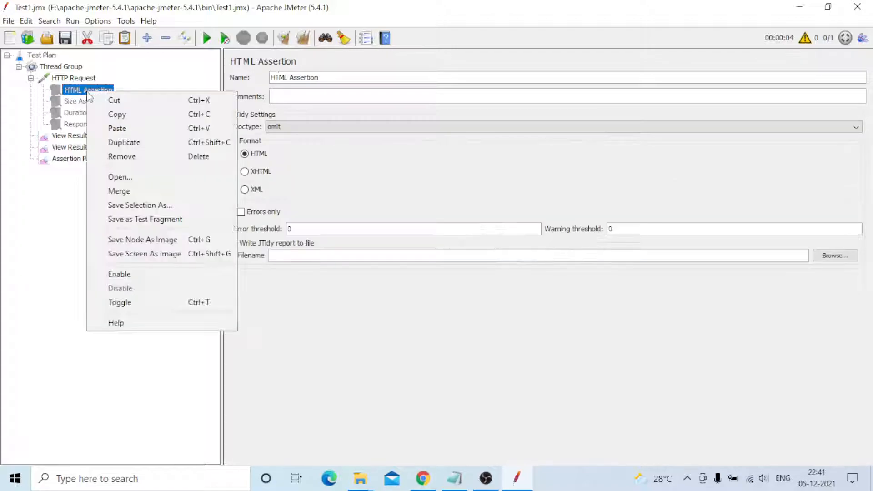
pyautogui.click(121, 275)
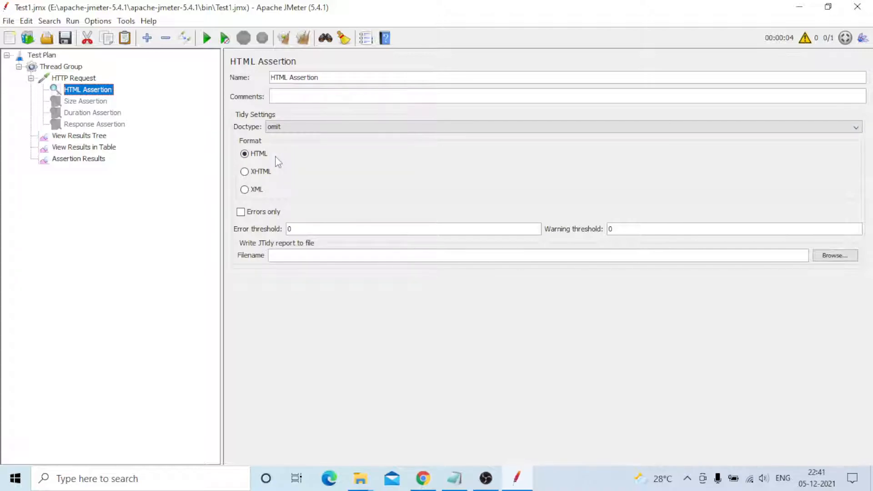
pyautogui.click(86, 78)
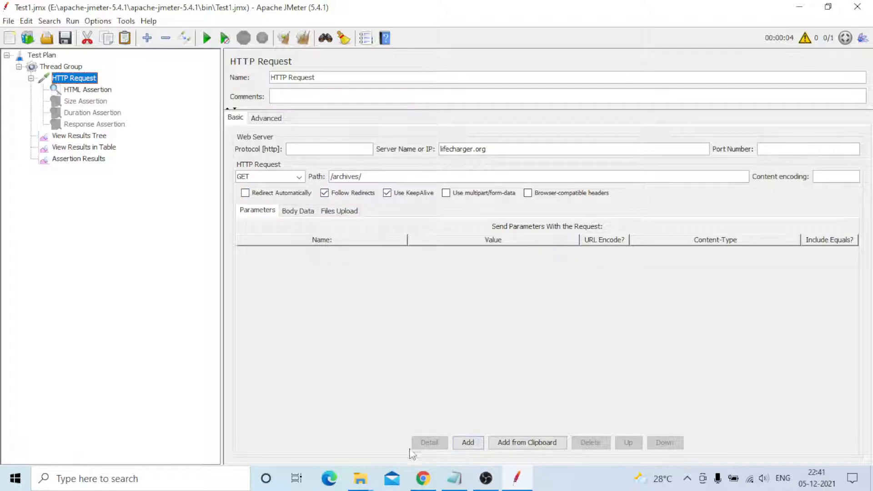
pyautogui.click(424, 480)
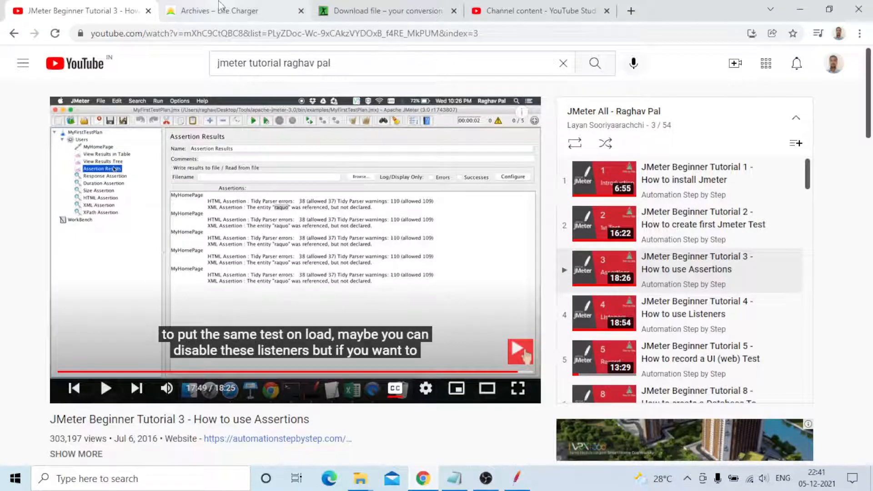
pyautogui.click(220, 8)
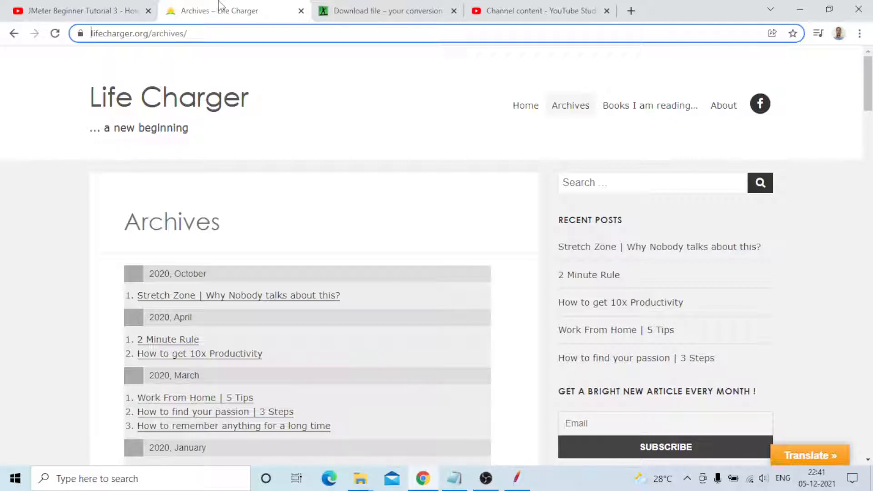
# - Return to JMeter, run the test with the HTML Assertion and examine Assertion Results and the sample in View Results Tree
pyautogui.click(106, 111)
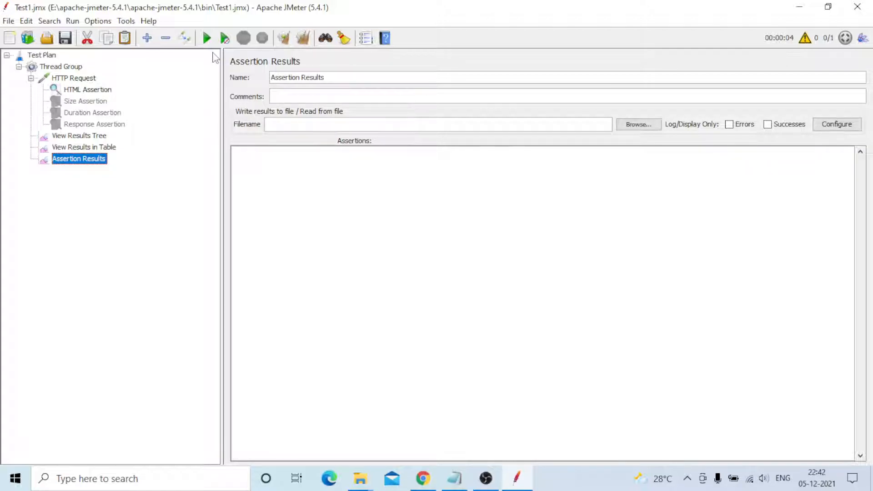
pyautogui.hotkey('ctrl', 'r')
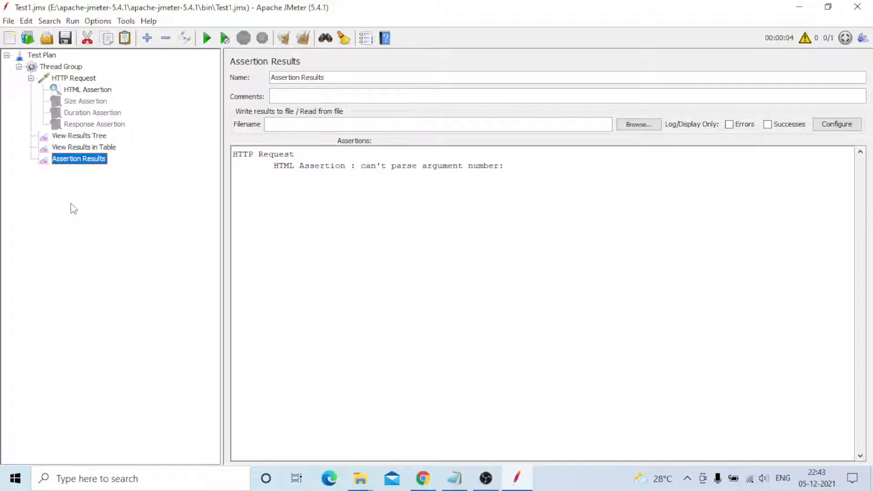
pyautogui.click(78, 135)
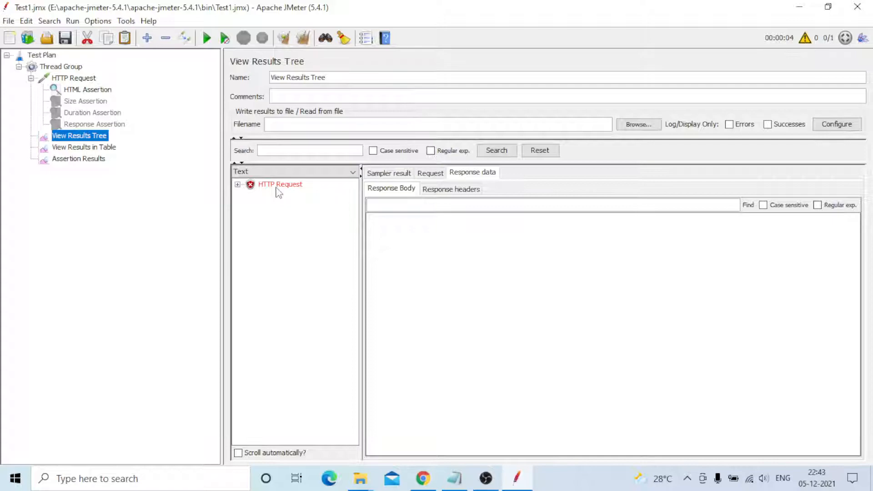
pyautogui.click(278, 187)
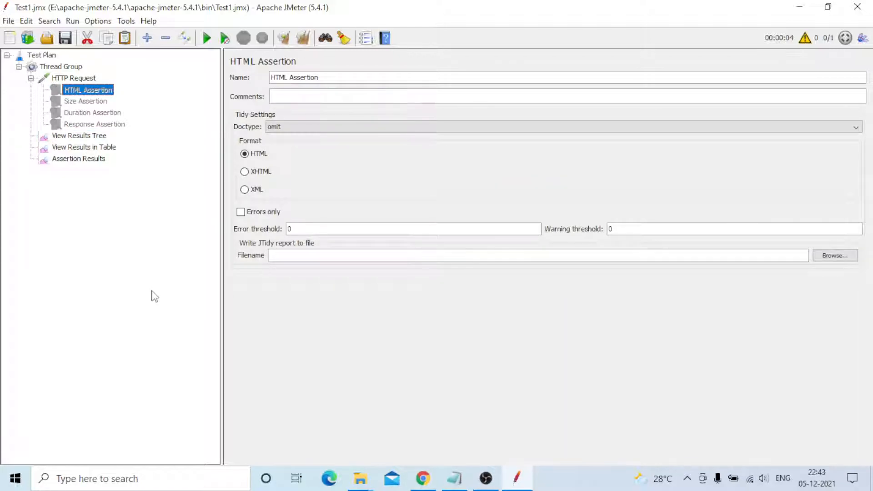
# - Open the Response Assertion under the HTTP Request to review its settings
pyautogui.click(88, 124)
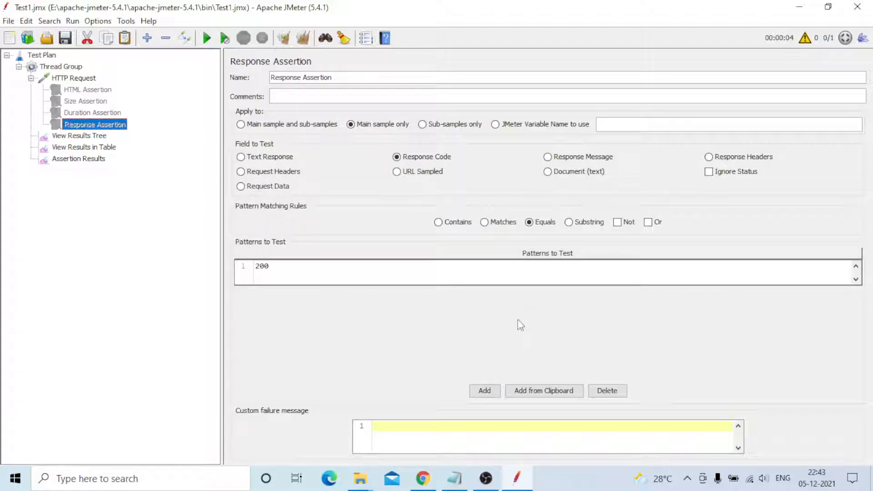